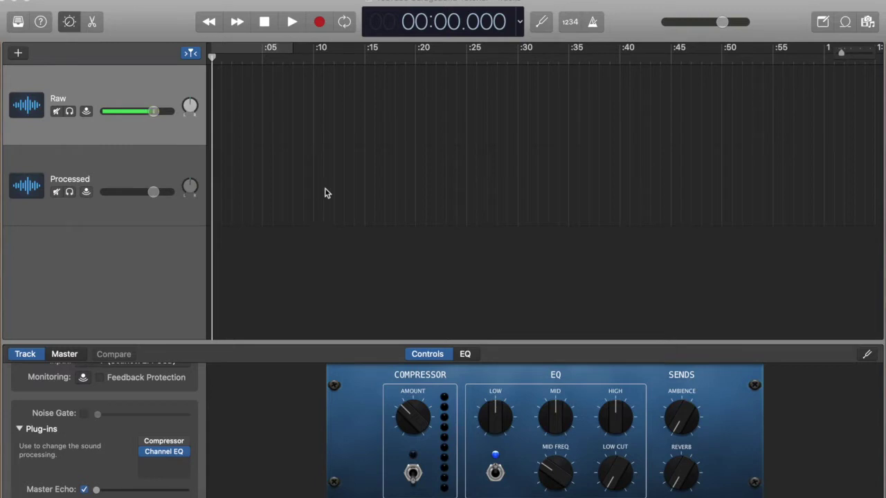
Step: Record a roughly 14-second voice take, Raw#06, onto the armed Raw track
{"action": "left_click", "coordinate": [320, 23]}
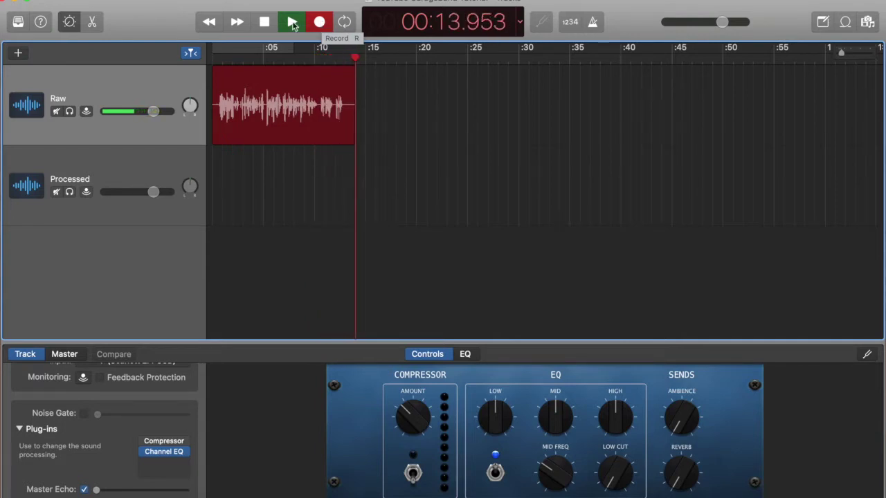
{"action": "left_click", "coordinate": [264, 22]}
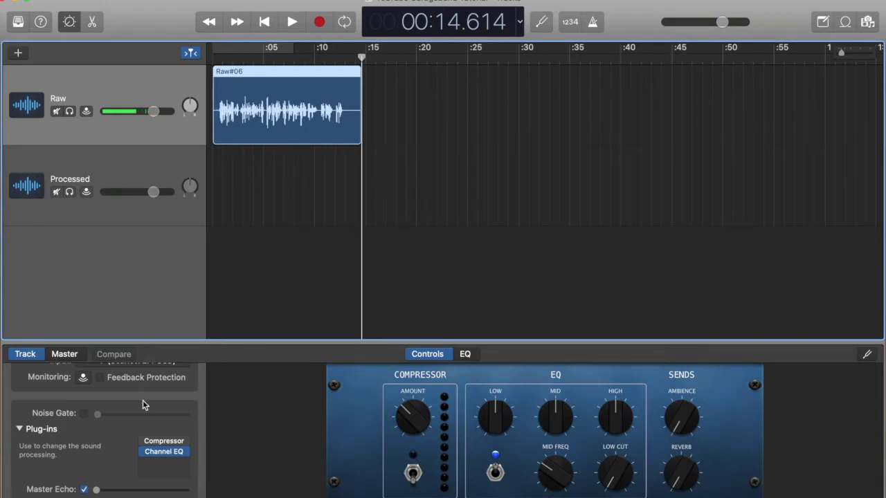
{"action": "right_click", "coordinate": [160, 80]}
Step: Insert a new audio track, Audio 3, directly below the Raw track
{"action": "left_click", "coordinate": [172, 82]}
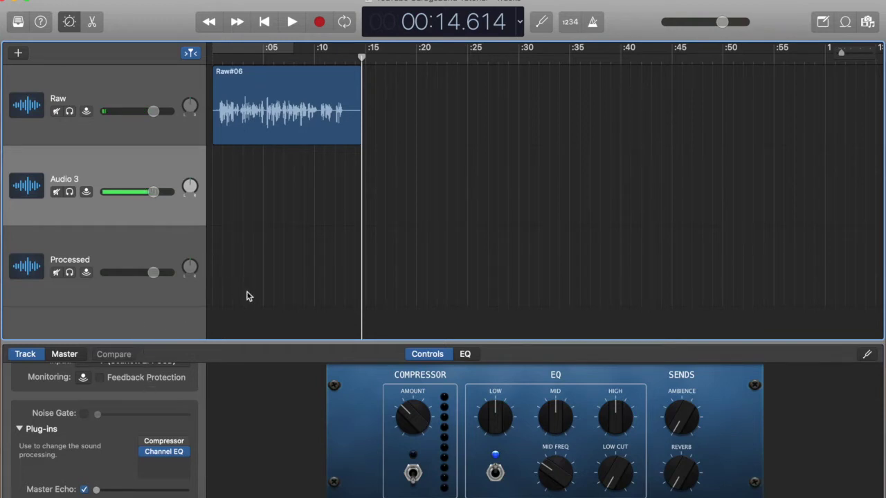
{"action": "scroll", "coordinate": [144, 409], "scroll_direction": "down", "scroll_amount": 1}
{"action": "scroll", "coordinate": [143, 408], "scroll_direction": "down", "scroll_amount": 3}
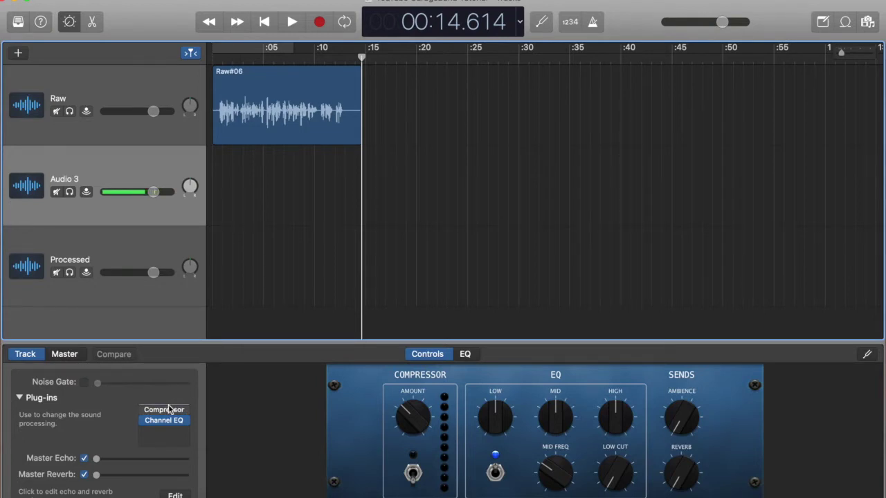
{"action": "mouse_move", "coordinate": [165, 427]}
Step: Add an Exciter in the slot under Channel EQ and raise its frequency toward 5600 Hz
{"action": "left_click", "coordinate": [185, 434]}
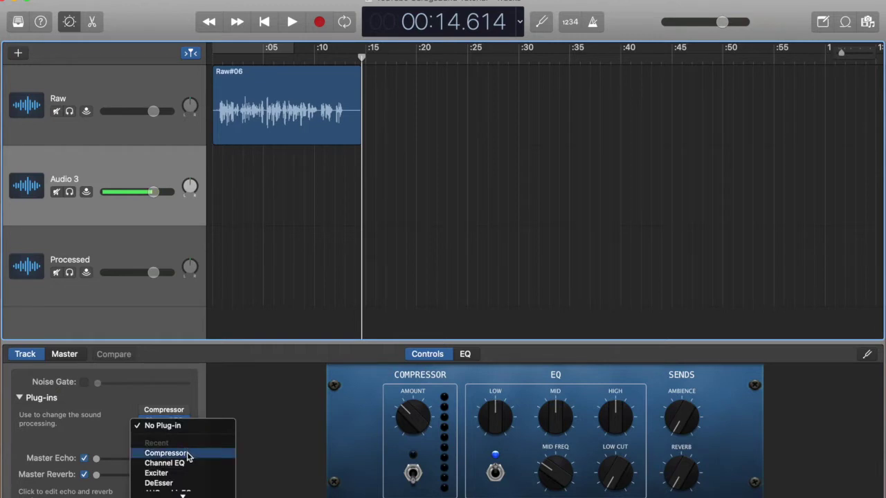
{"action": "left_click", "coordinate": [187, 474]}
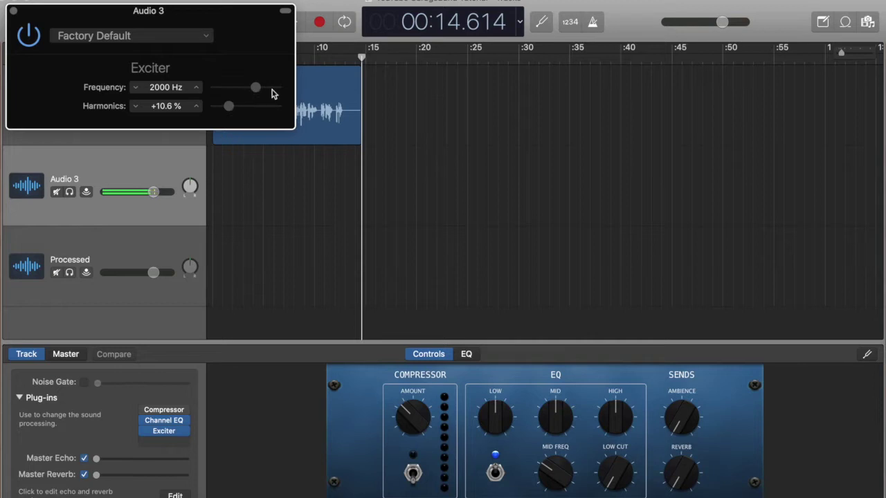
{"action": "left_click_drag", "start_coordinate": [259, 89], "coordinate": [242, 110]}
Step: Close the Exciter and give Audio 3's Compressor −21 dB threshold, 3.2:1 ratio, 9 dB gain
{"action": "left_click", "coordinate": [15, 11]}
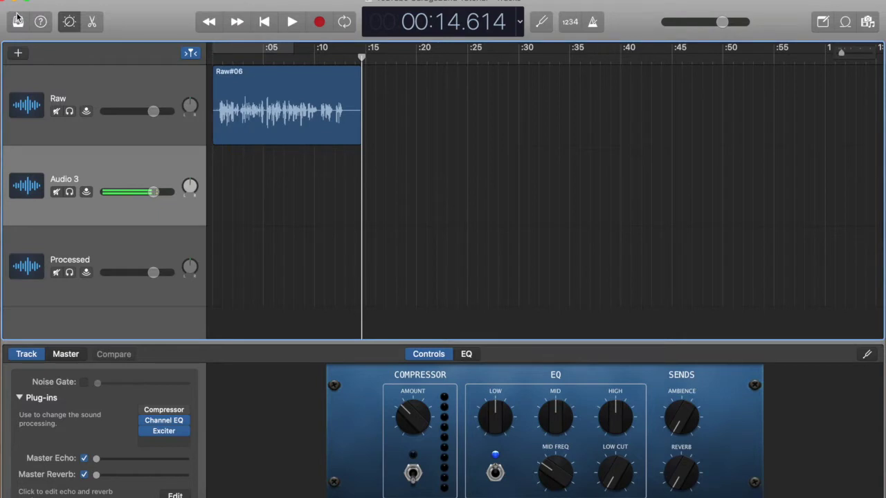
{"action": "scroll", "coordinate": [153, 324], "scroll_direction": "down", "scroll_amount": 1}
{"action": "scroll", "coordinate": [151, 322], "scroll_direction": "up", "scroll_amount": 1}
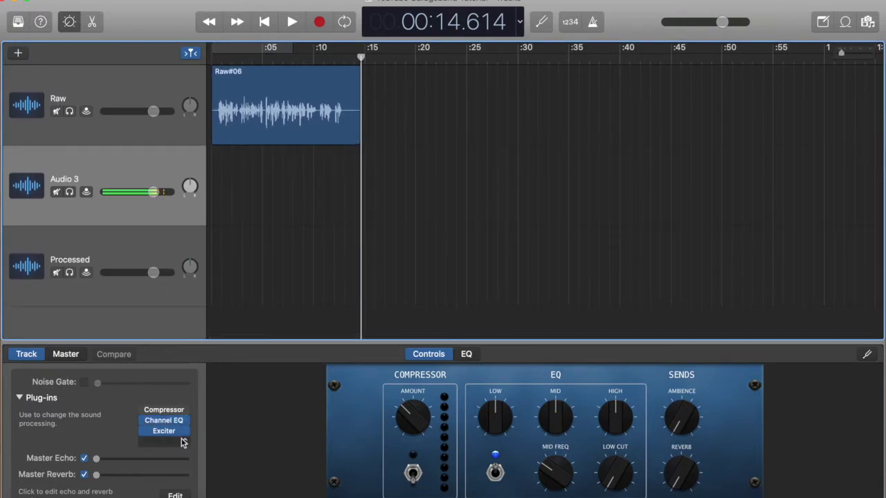
{"action": "left_click", "coordinate": [155, 409]}
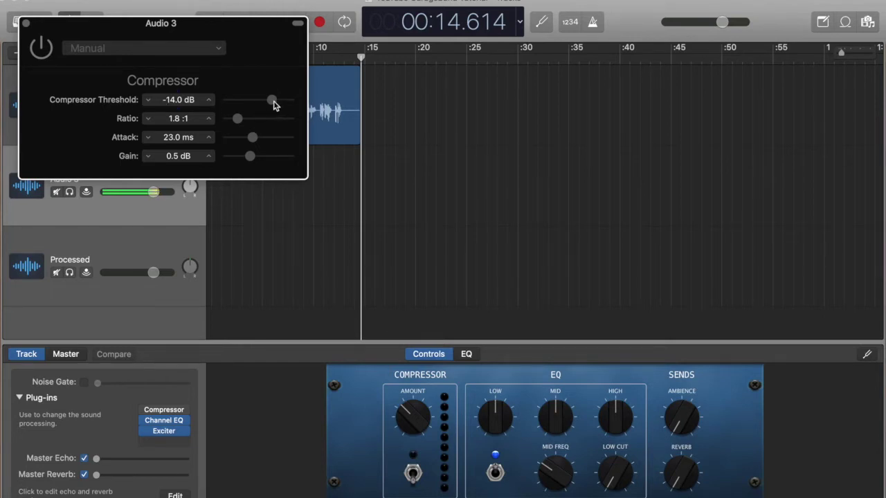
{"action": "left_click_drag", "start_coordinate": [273, 102], "coordinate": [249, 122]}
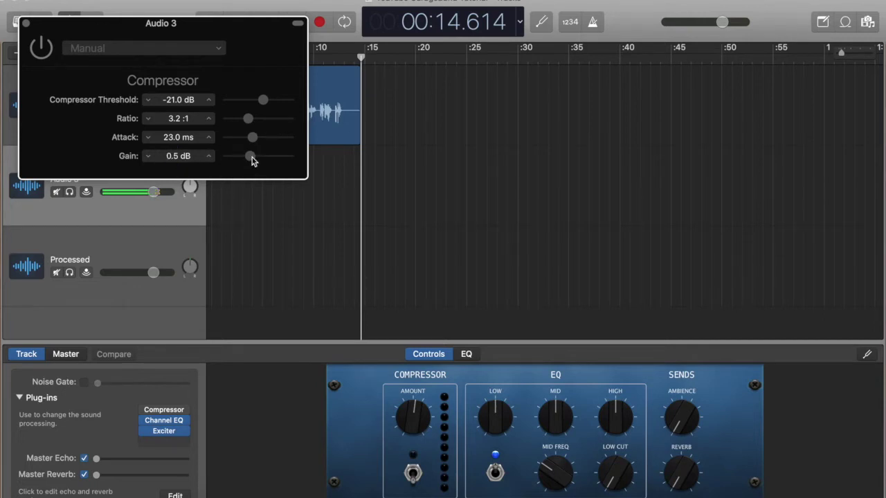
{"action": "left_click_drag", "start_coordinate": [251, 160], "coordinate": [263, 160]}
{"action": "left_click", "coordinate": [27, 25]}
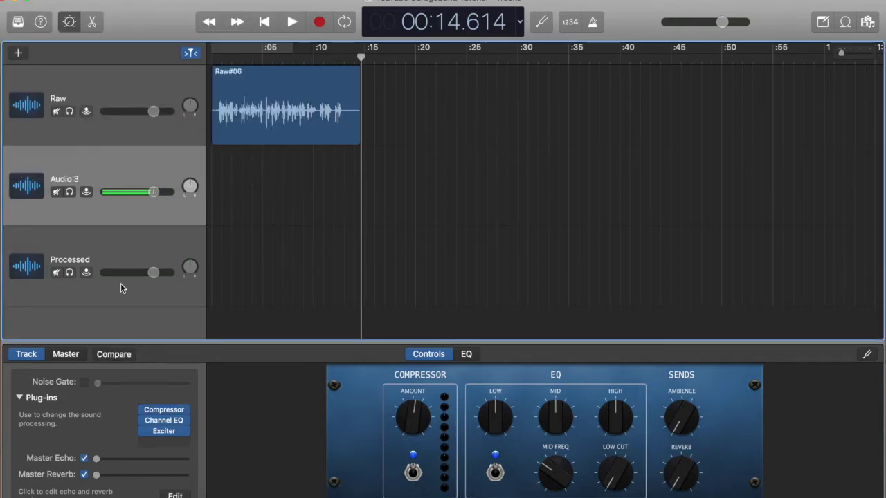
Step: Insert a DeEsser below the Exciter, then browse the plug-in categories and dismiss the menu
{"action": "left_click", "coordinate": [186, 445]}
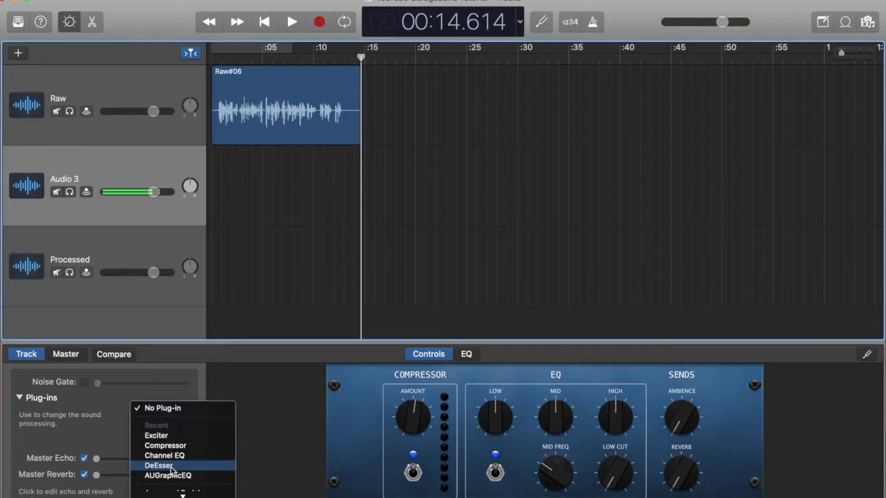
{"action": "left_click", "coordinate": [171, 471]}
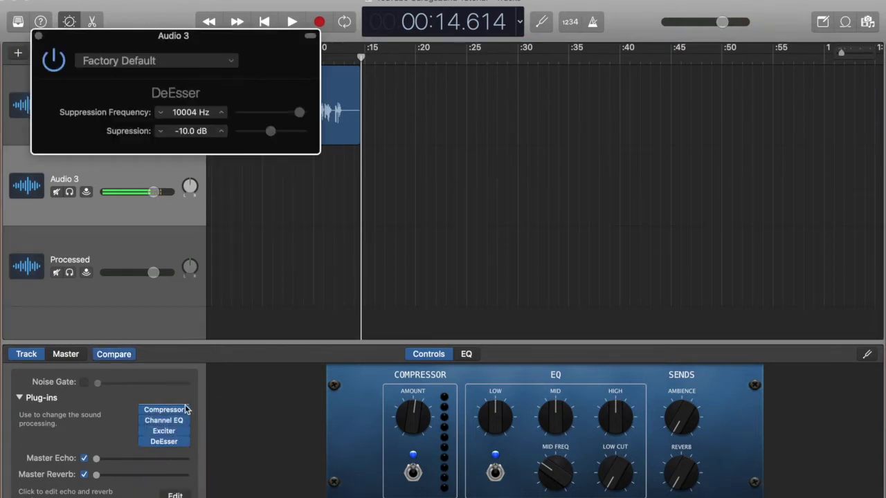
{"action": "left_click", "coordinate": [184, 443]}
{"action": "mouse_move", "coordinate": [185, 447]}
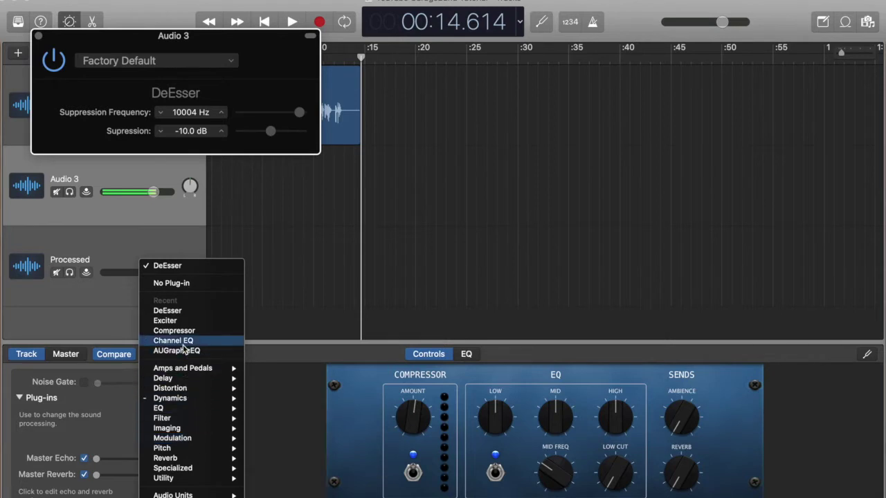
{"action": "mouse_move", "coordinate": [186, 470]}
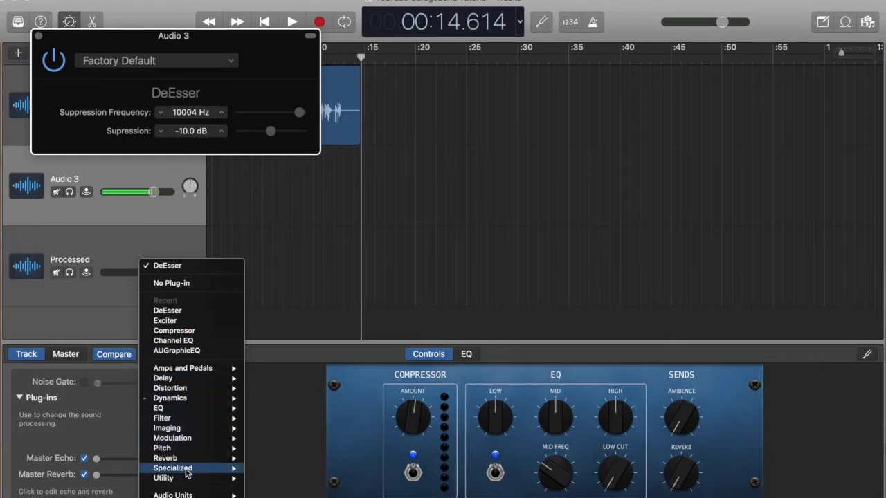
{"action": "mouse_move", "coordinate": [200, 404]}
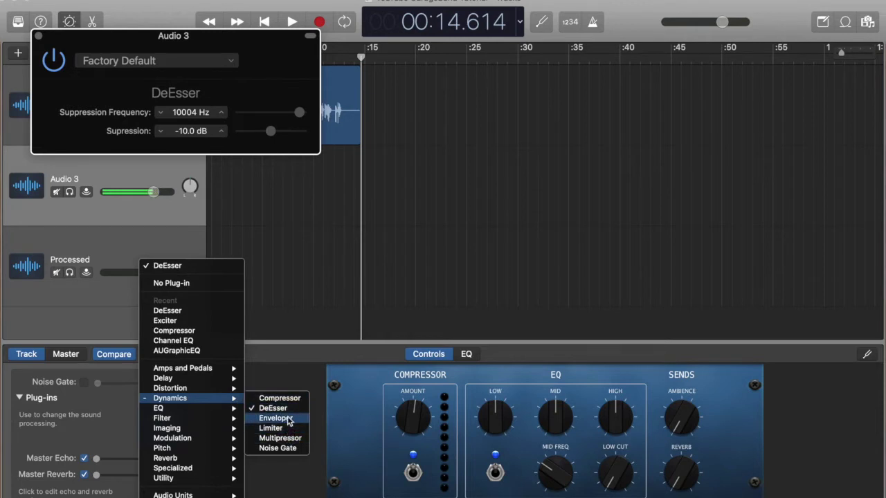
{"action": "mouse_move", "coordinate": [207, 461]}
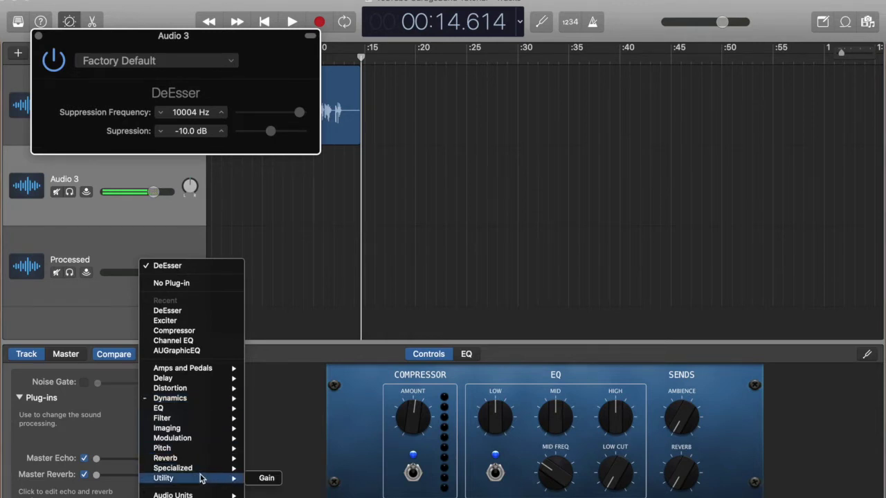
{"action": "mouse_move", "coordinate": [199, 495]}
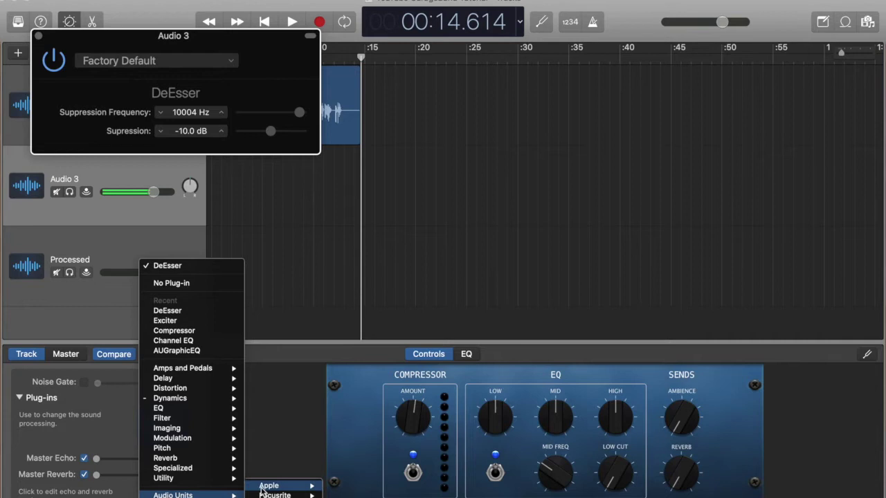
{"action": "mouse_move", "coordinate": [267, 488]}
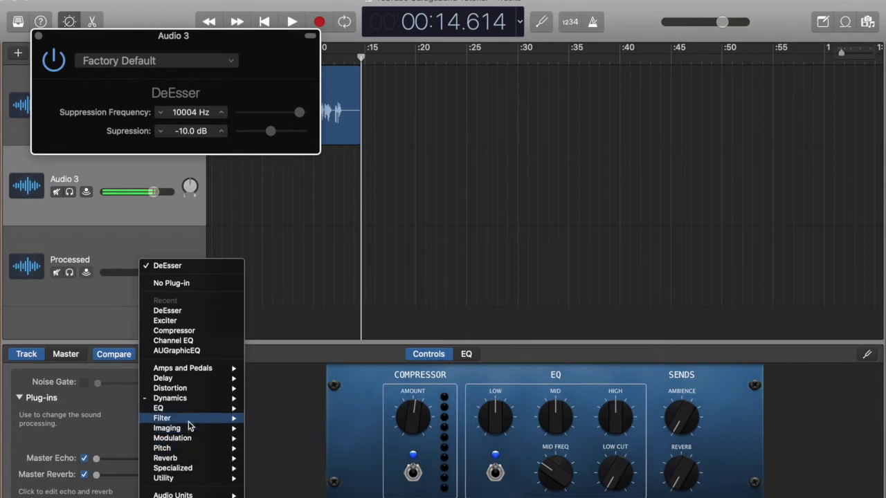
{"action": "mouse_move", "coordinate": [199, 383]}
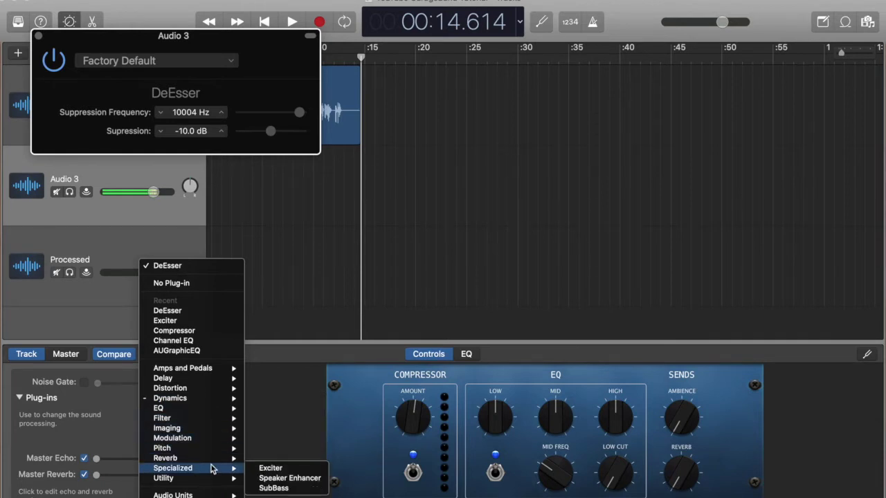
{"action": "left_click", "coordinate": [116, 433]}
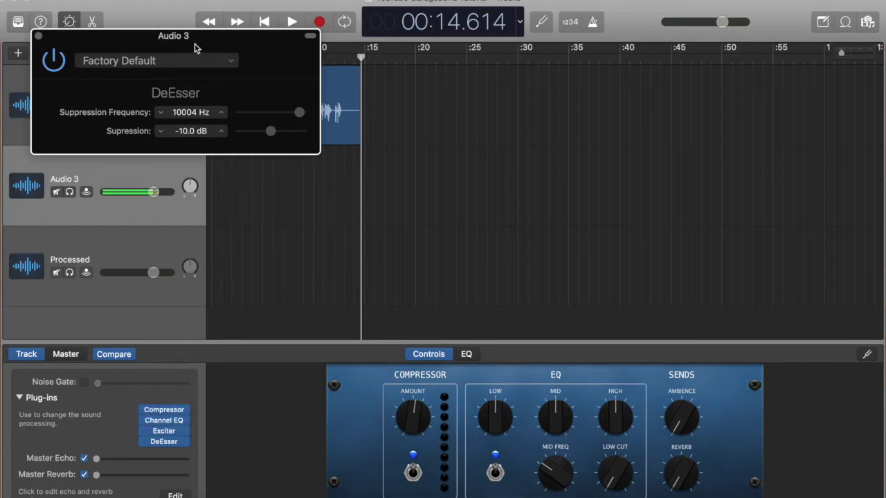
Step: Set the DeEsser to 12000 Hz suppression frequency and −13.0 dB suppression, then close it
{"action": "left_click_drag", "start_coordinate": [196, 41], "coordinate": [216, 78]}
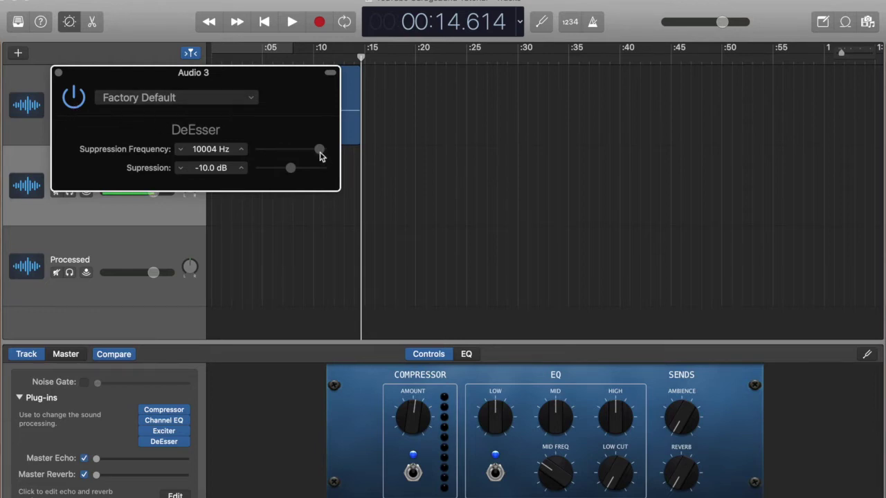
{"action": "mouse_move", "coordinate": [320, 152]}
{"action": "left_mouse_down"}
{"action": "mouse_move", "coordinate": [275, 150]}
{"action": "mouse_move", "coordinate": [325, 154]}
{"action": "left_mouse_up"}
{"action": "left_click_drag", "start_coordinate": [286, 168], "coordinate": [299, 167]}
{"action": "left_click", "coordinate": [59, 73]}
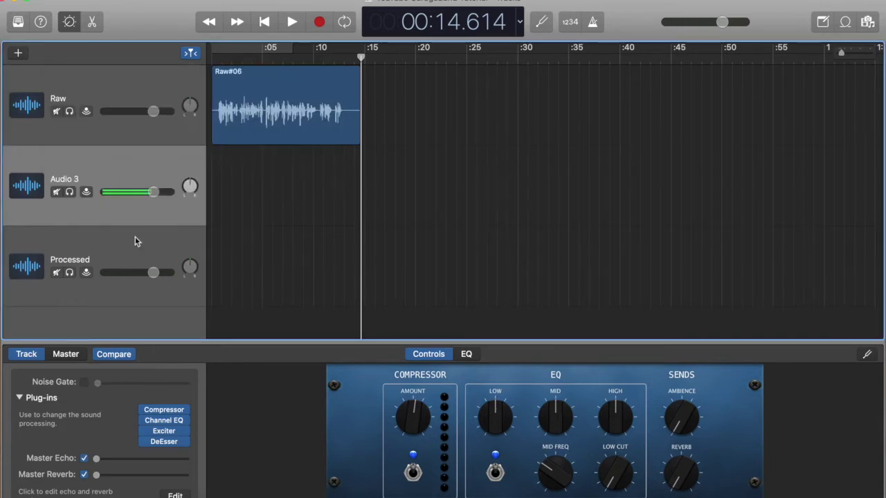
Step: Choose Audio Units > Apple > AUGraphicEQ for the empty slot after the DeEsser
{"action": "left_click", "coordinate": [174, 450]}
{"action": "left_click", "coordinate": [110, 433]}
{"action": "left_click", "coordinate": [166, 447]}
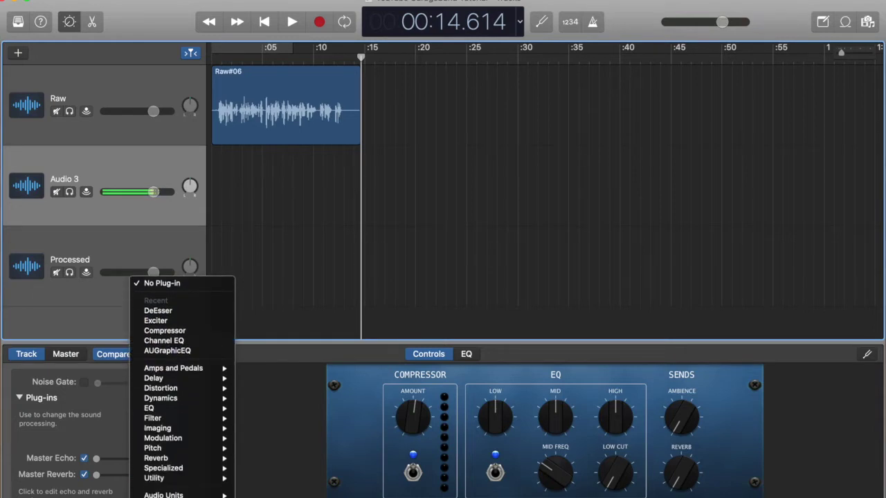
{"action": "mouse_move", "coordinate": [178, 495]}
{"action": "mouse_move", "coordinate": [256, 488]}
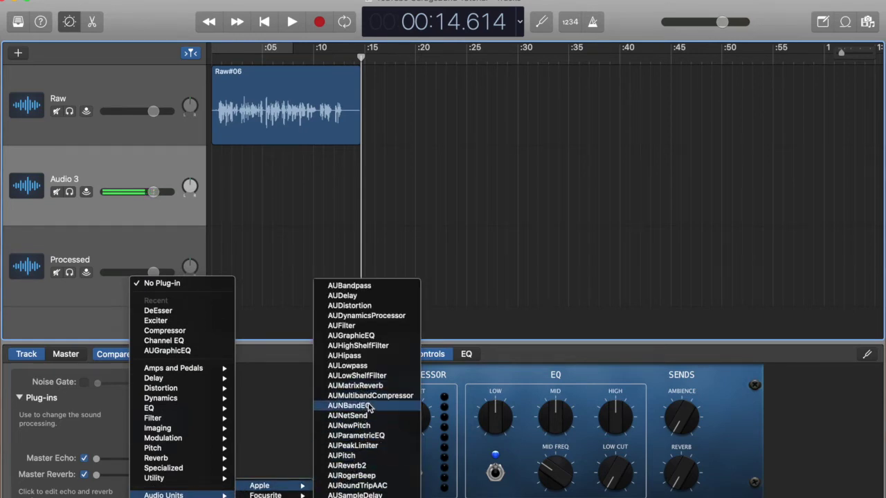
{"action": "left_click", "coordinate": [192, 353]}
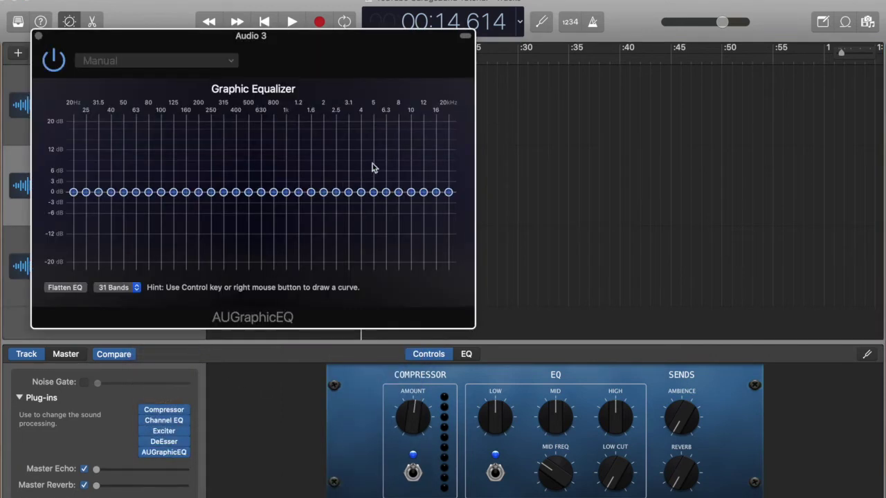
{"action": "left_click_drag", "start_coordinate": [316, 59], "coordinate": [493, 57]}
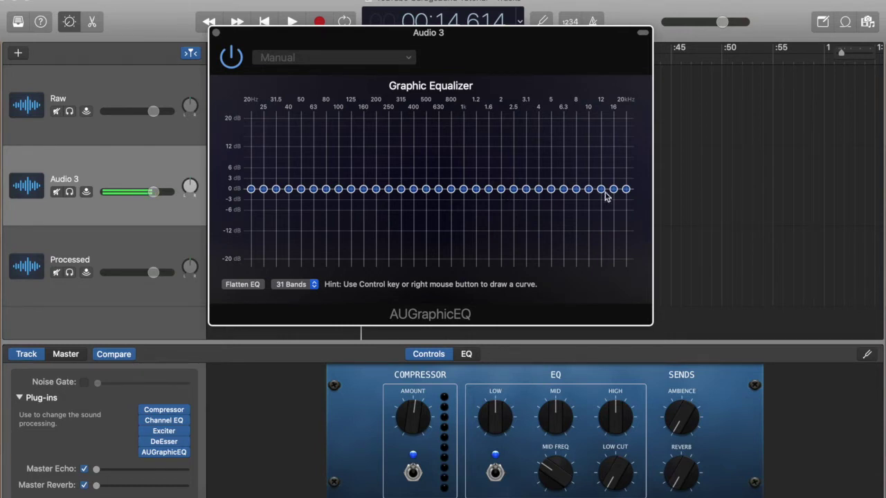
{"action": "left_click_drag", "start_coordinate": [627, 191], "coordinate": [628, 262]}
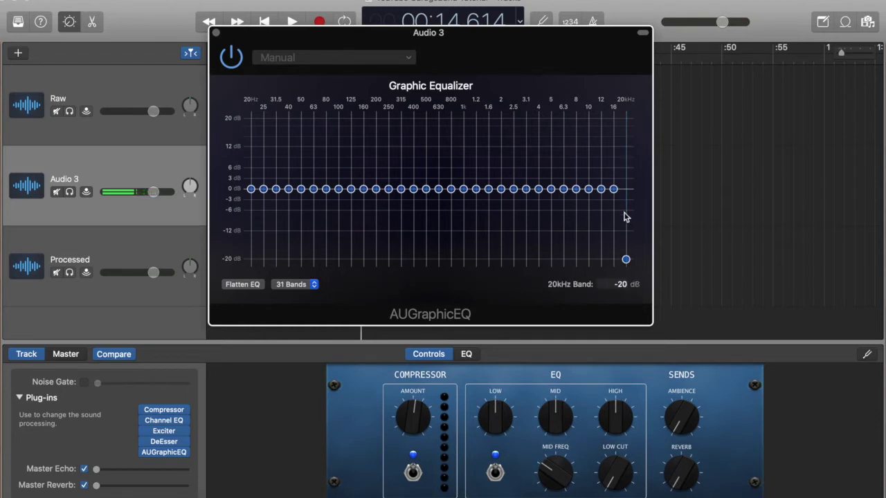
{"action": "mouse_move", "coordinate": [614, 197]}
{"action": "left_mouse_down"}
{"action": "mouse_move", "coordinate": [618, 259]}
{"action": "mouse_move", "coordinate": [615, 182]}
{"action": "mouse_move", "coordinate": [614, 198]}
{"action": "left_mouse_up"}
{"action": "left_click_drag", "start_coordinate": [627, 260], "coordinate": [628, 188]}
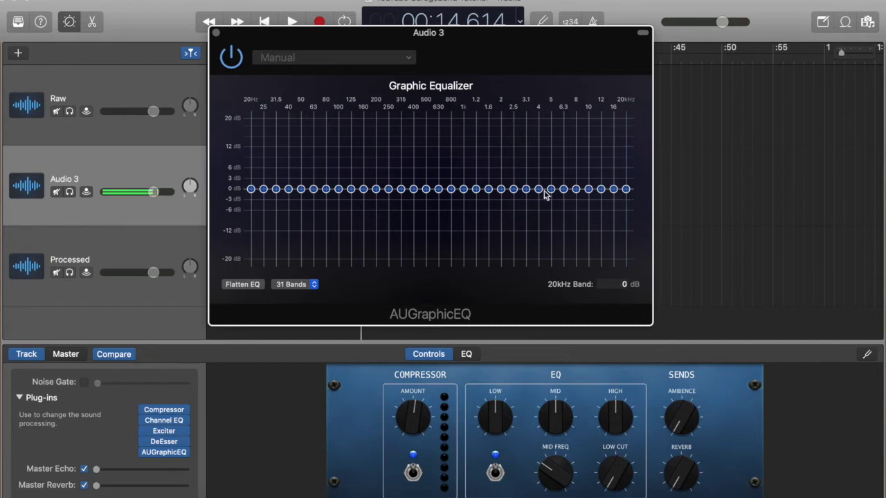
Step: Pull the 5 kHz, 4 kHz and 12 kHz bands down about 4.5 dB, then close the equalizer
{"action": "left_click_drag", "start_coordinate": [551, 196], "coordinate": [555, 254]}
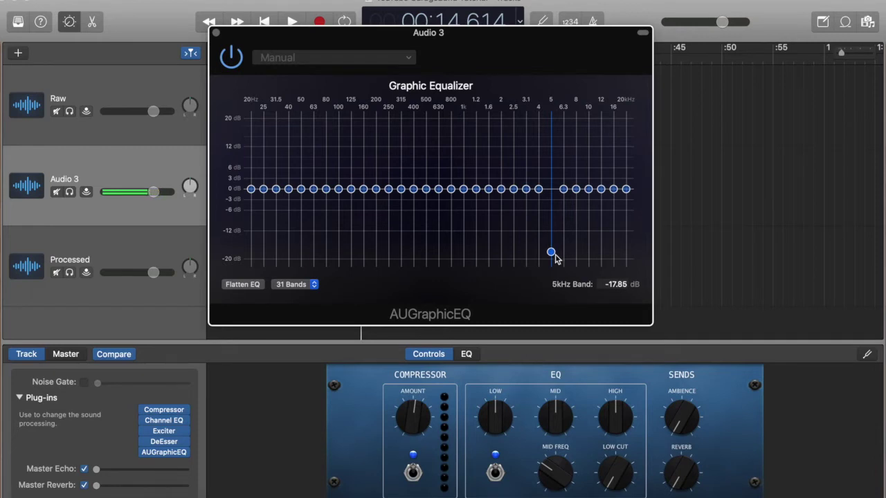
{"action": "left_click_drag", "start_coordinate": [555, 254], "coordinate": [566, 215]}
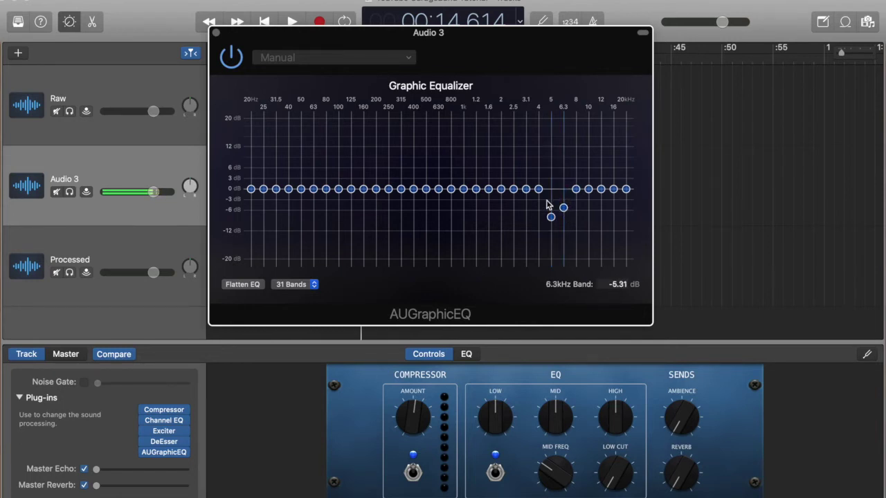
{"action": "left_click_drag", "start_coordinate": [539, 189], "coordinate": [541, 212]}
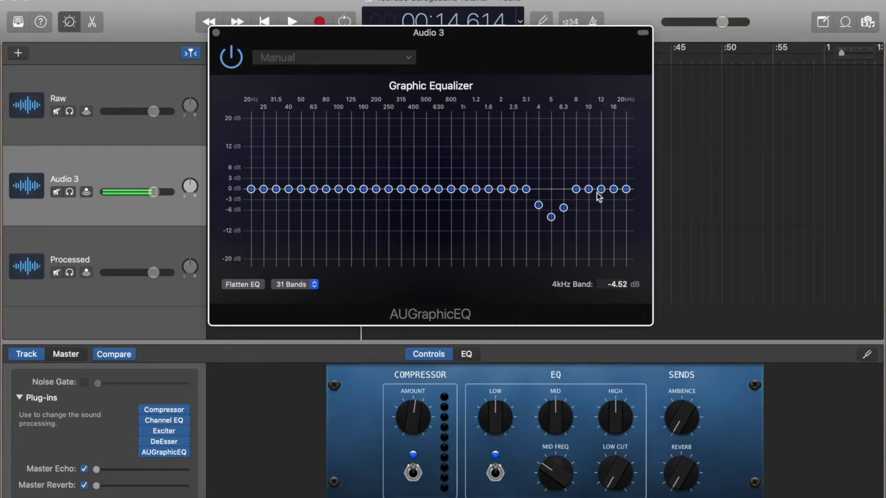
{"action": "left_click_drag", "start_coordinate": [599, 189], "coordinate": [600, 206]}
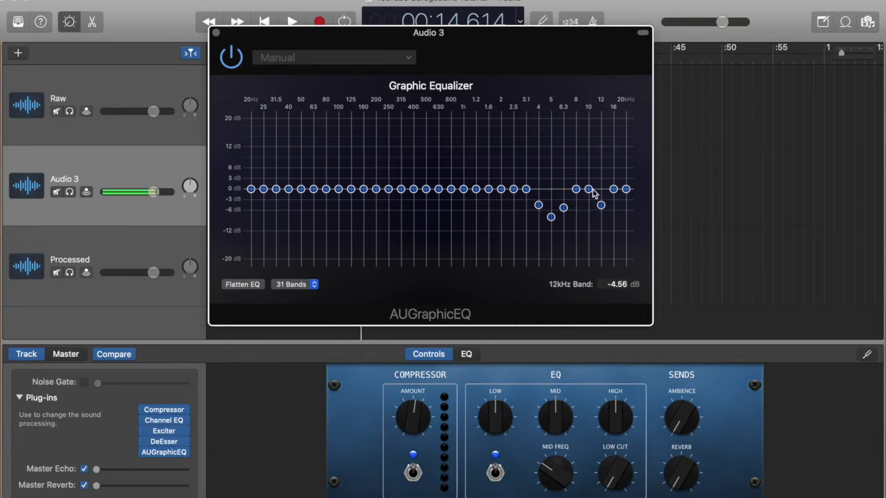
{"action": "left_click", "coordinate": [215, 34]}
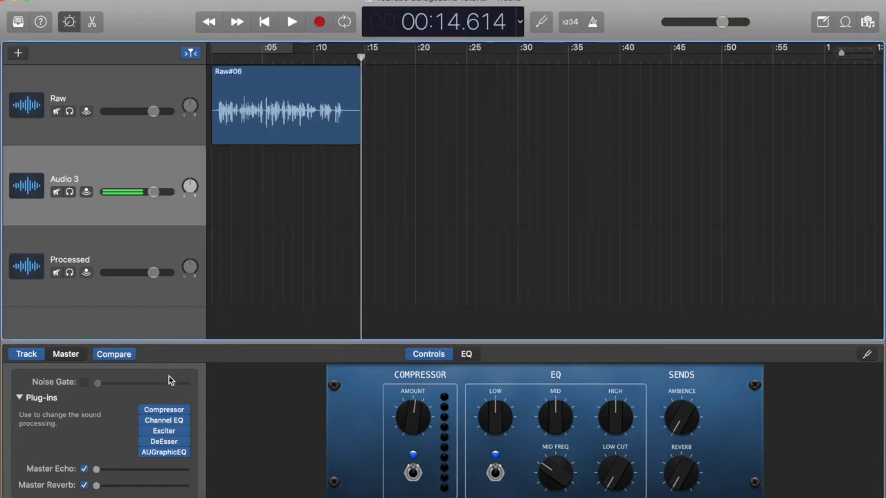
Step: Open Audio 3's Channel EQ, move its window into view, and enable the 20 Hz low-cut
{"action": "mouse_move", "coordinate": [166, 423]}
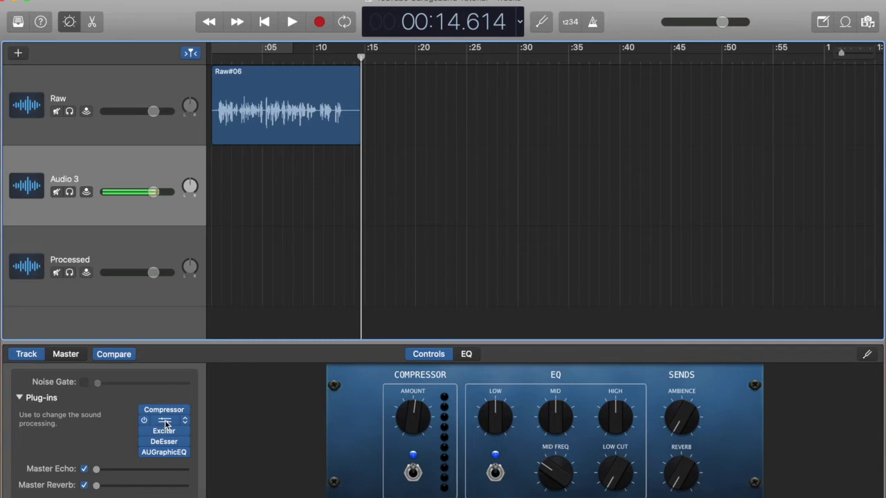
{"action": "left_click", "coordinate": [166, 423]}
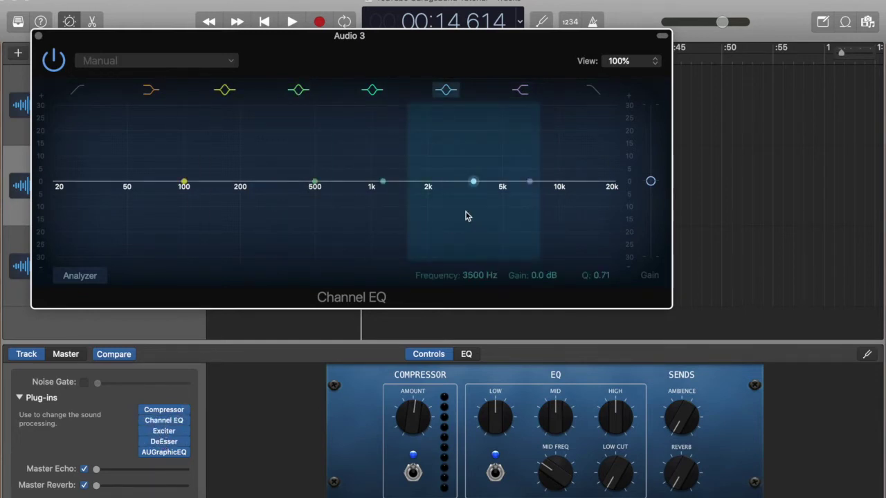
{"action": "left_click_drag", "start_coordinate": [391, 42], "coordinate": [505, 54]}
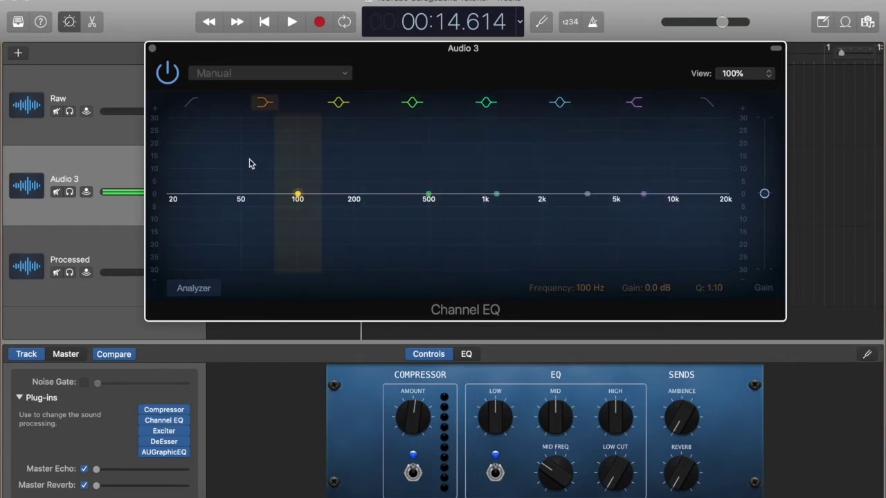
{"action": "left_click", "coordinate": [193, 105]}
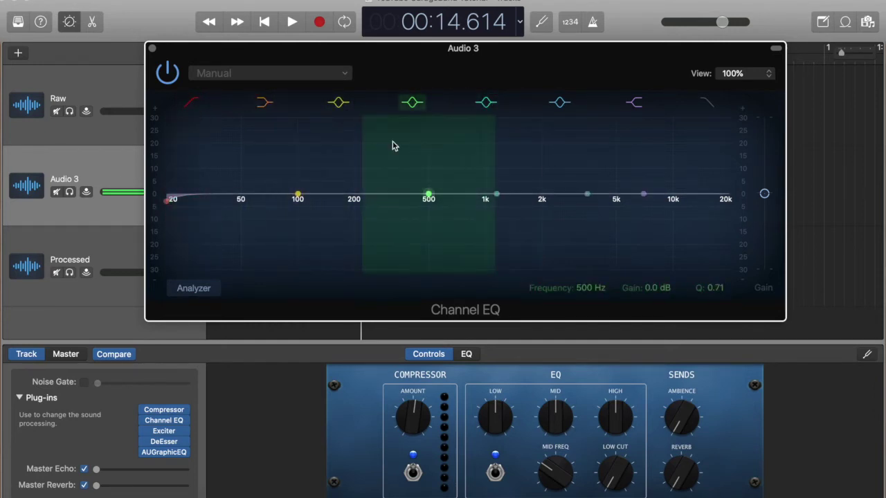
Step: Enable the Channel EQ high-cut filter and boost the 7000 Hz band by +2.0 dB
{"action": "left_click", "coordinate": [713, 105]}
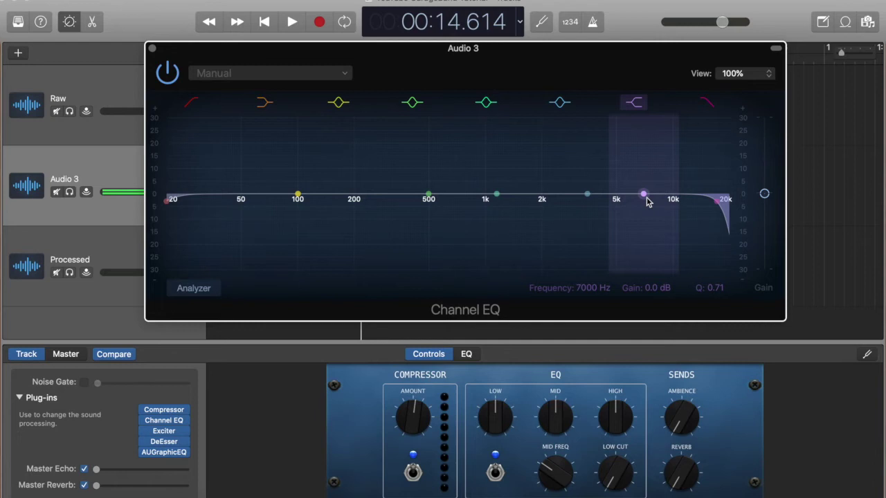
{"action": "left_click_drag", "start_coordinate": [645, 195], "coordinate": [647, 187]}
Step: Lift the 3500 Hz band slightly, boost 7000 Hz to +9.5 dB, and raise the low cut to about 45 Hz
{"action": "left_click_drag", "start_coordinate": [586, 194], "coordinate": [587, 192]}
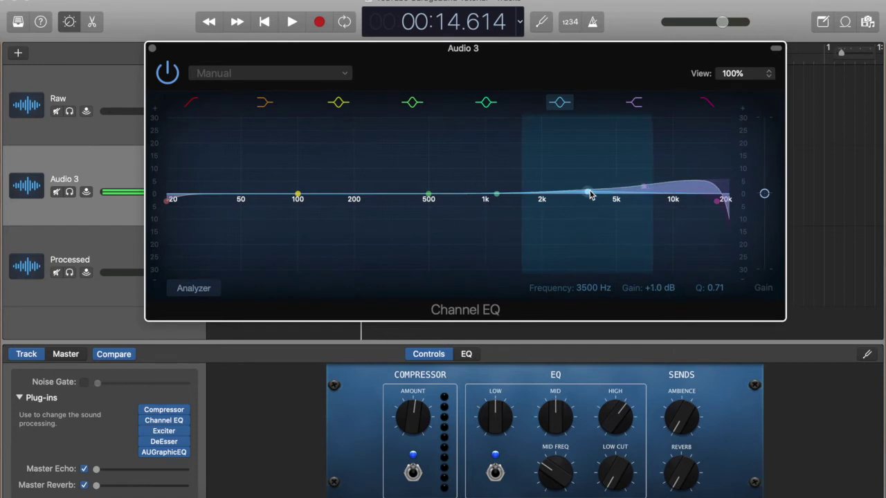
{"action": "left_click_drag", "start_coordinate": [647, 190], "coordinate": [644, 176]}
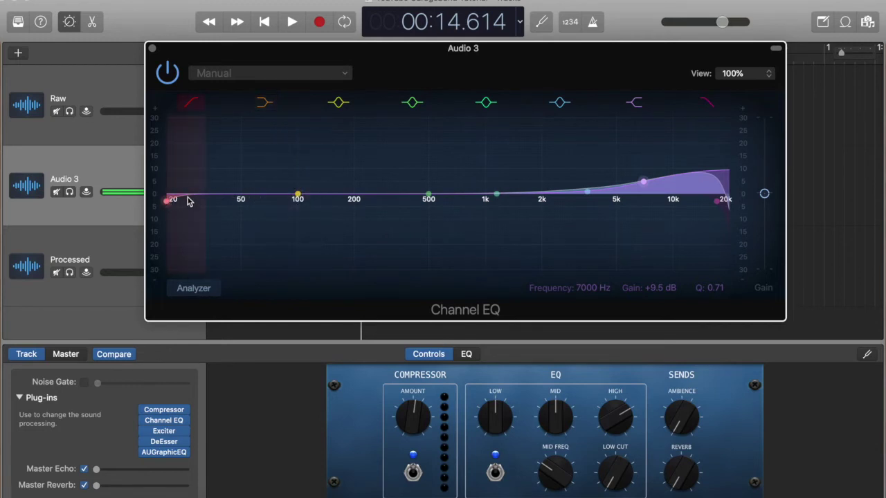
{"action": "left_click_drag", "start_coordinate": [167, 199], "coordinate": [207, 195]}
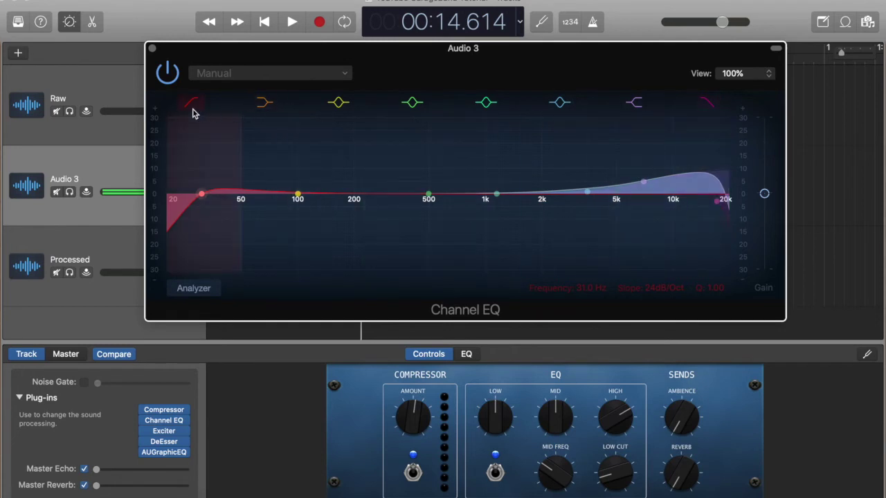
{"action": "left_click_drag", "start_coordinate": [191, 146], "coordinate": [242, 144]}
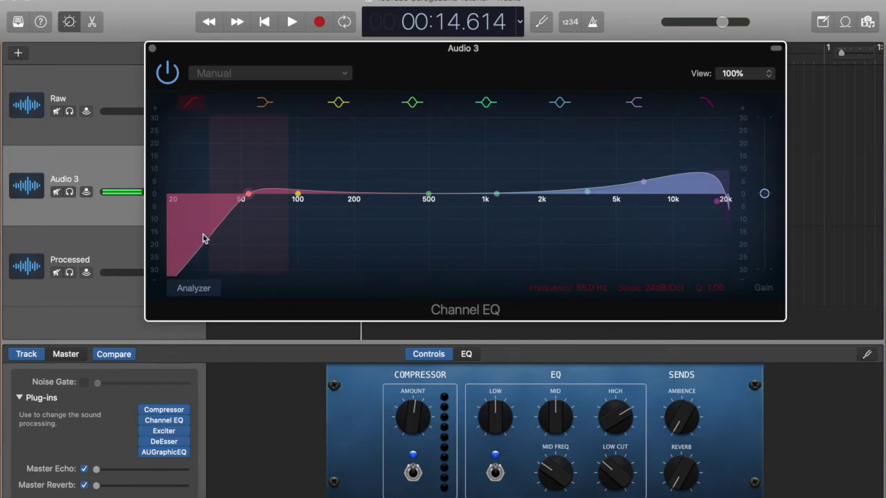
Step: Lower the high cut to 14200 Hz, reduce the high shelf, and cut about 10 dB near 100 Hz
{"action": "left_click", "coordinate": [710, 104]}
{"action": "left_click", "coordinate": [713, 103]}
{"action": "left_click_drag", "start_coordinate": [722, 154], "coordinate": [665, 154]}
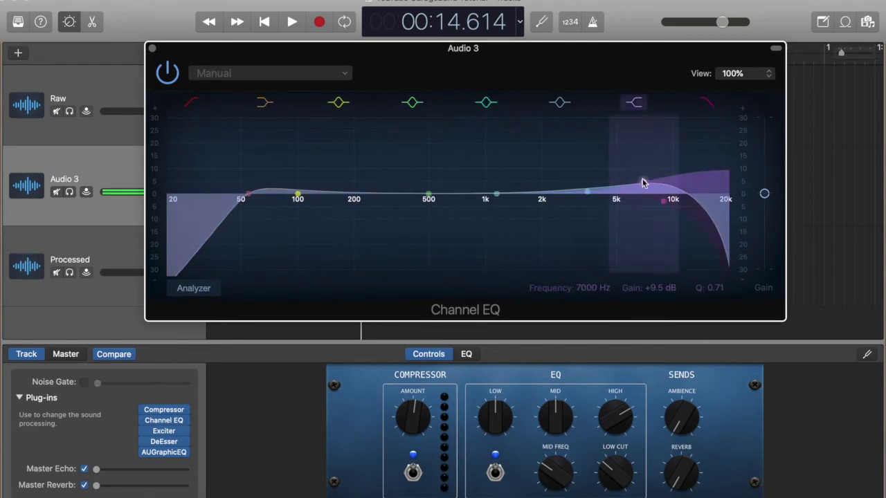
{"action": "mouse_move", "coordinate": [642, 183]}
{"action": "left_mouse_down"}
{"action": "mouse_move", "coordinate": [635, 270]}
{"action": "mouse_move", "coordinate": [647, 189]}
{"action": "left_mouse_up"}
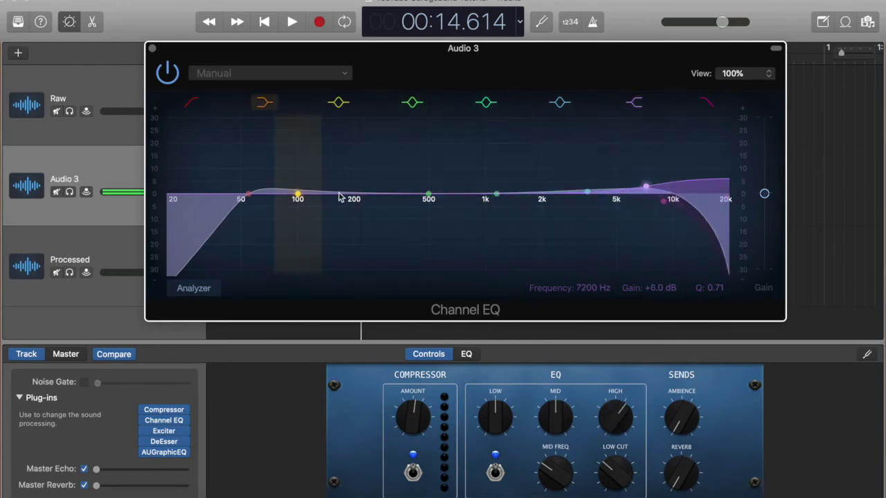
{"action": "left_click", "coordinate": [298, 198]}
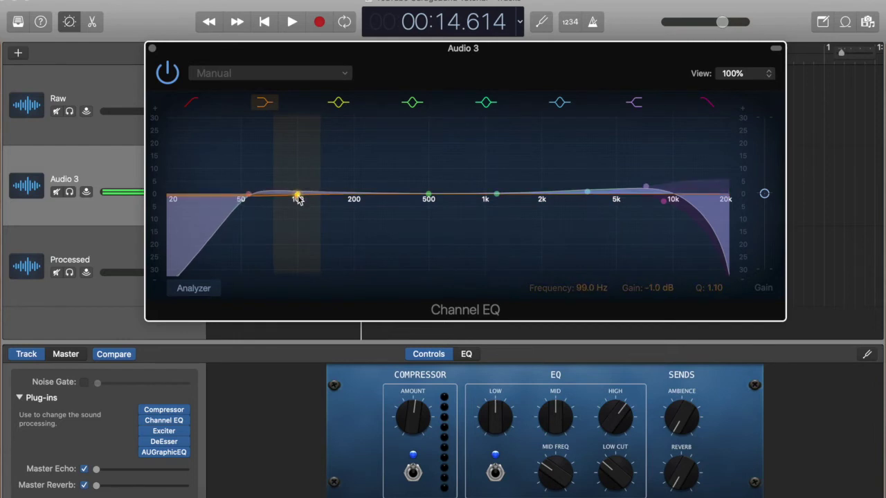
{"action": "mouse_move", "coordinate": [298, 198]}
{"action": "left_mouse_down"}
{"action": "mouse_move", "coordinate": [295, 233]}
{"action": "mouse_move", "coordinate": [296, 198]}
{"action": "mouse_move", "coordinate": [296, 206]}
{"action": "left_mouse_up"}
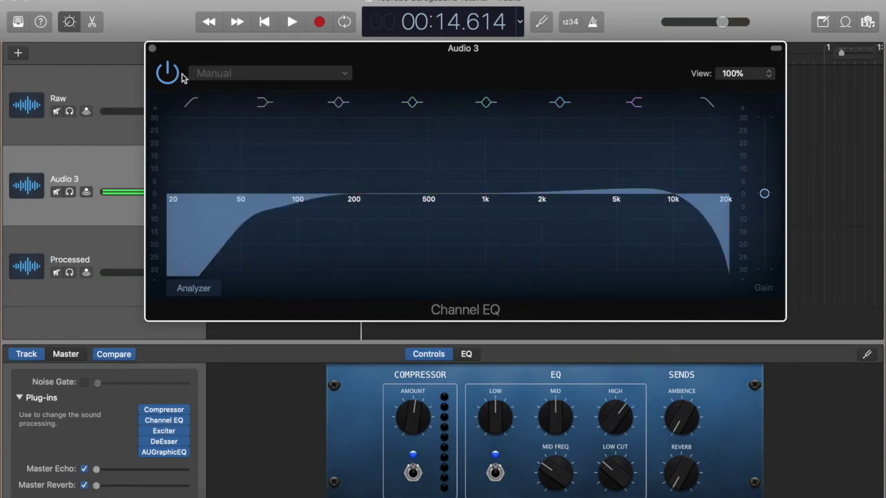
Step: Close the Channel EQ and switch on the Noise Gate for the Processed track
{"action": "left_click", "coordinate": [152, 48]}
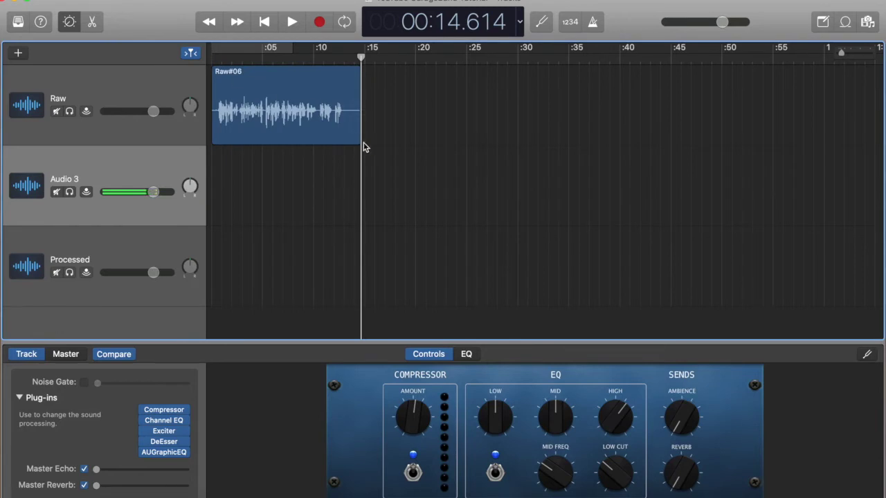
{"action": "left_click", "coordinate": [169, 241]}
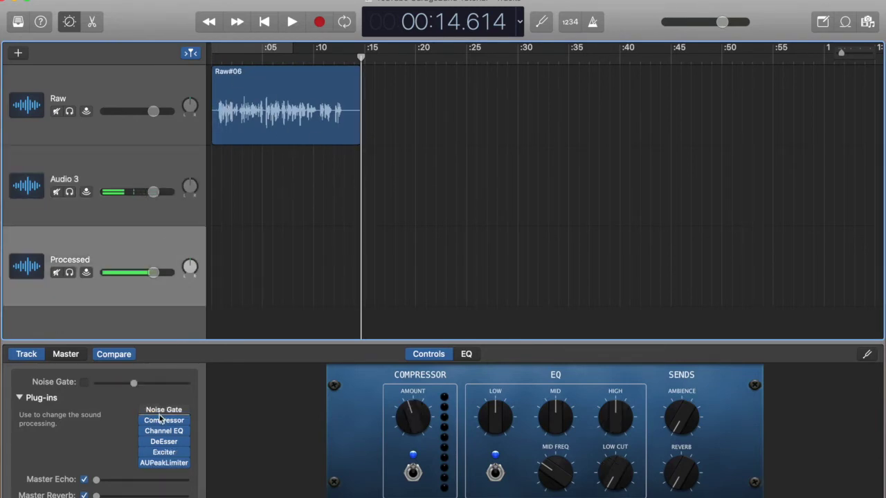
{"action": "mouse_move", "coordinate": [164, 411]}
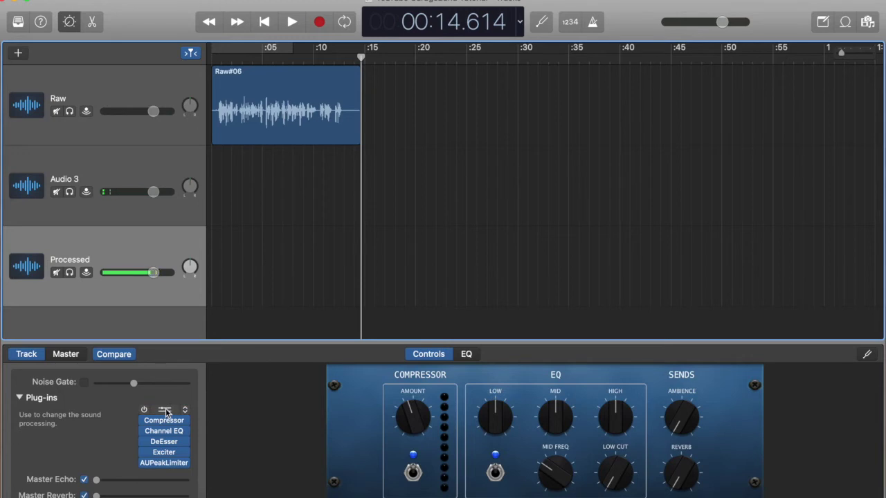
{"action": "left_click", "coordinate": [86, 383]}
Step: Settle the Noise Gate threshold at about −63 dB, then bring up the Audio 3 track's options
{"action": "left_click", "coordinate": [135, 384]}
{"action": "left_click_drag", "start_coordinate": [136, 386], "coordinate": [169, 389]}
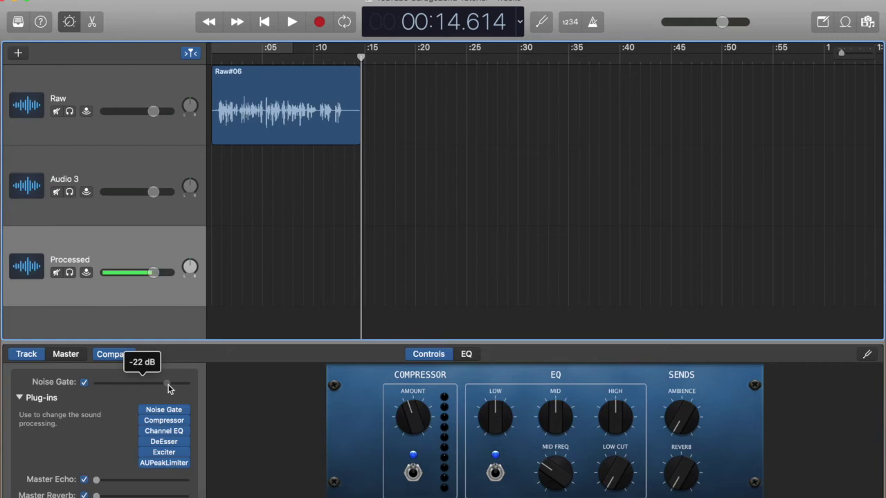
{"action": "left_click_drag", "start_coordinate": [169, 389], "coordinate": [137, 385]}
{"action": "left_click_drag", "start_coordinate": [136, 385], "coordinate": [136, 386]}
{"action": "right_click", "coordinate": [128, 164]}
Step: Delete the Audio 3 track and paste a copy of Raw#06 onto the Processed track
{"action": "left_click", "coordinate": [168, 224]}
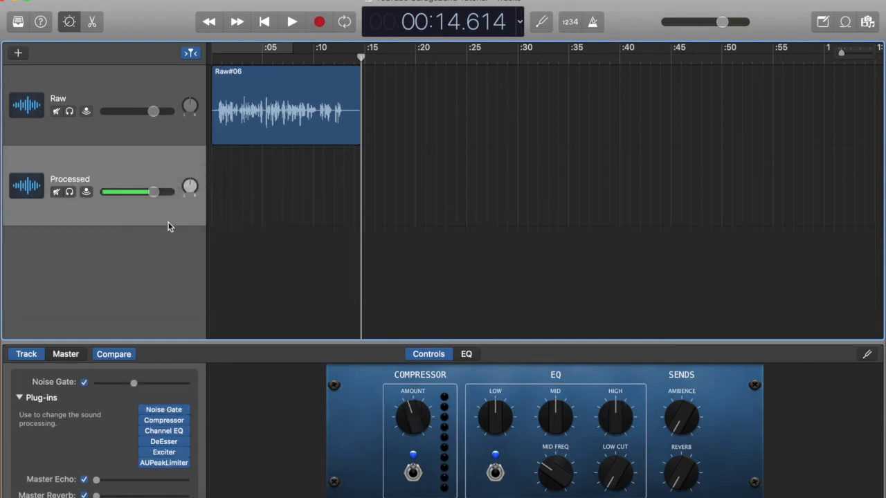
{"action": "right_click", "coordinate": [273, 88]}
{"action": "left_click", "coordinate": [297, 99]}
{"action": "left_click", "coordinate": [185, 149]}
{"action": "key", "text": "super+v"}
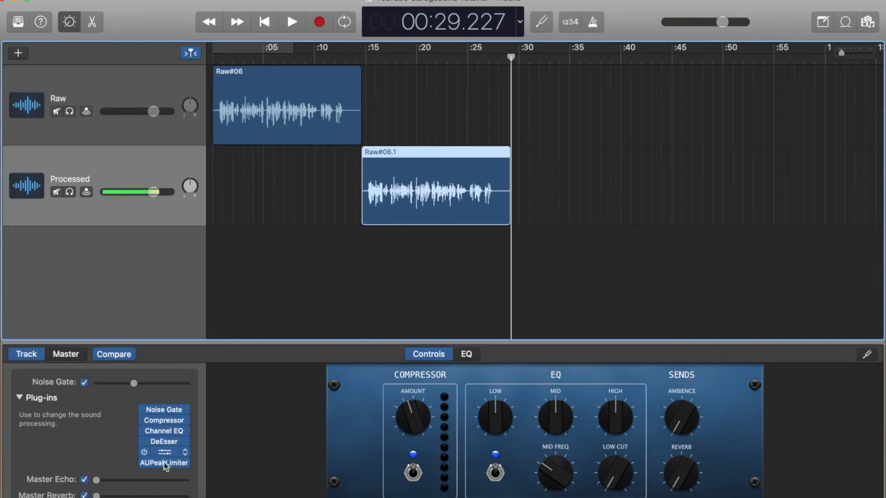
Step: Reselect the Processed track and return the playhead to the project start
{"action": "mouse_move", "coordinate": [173, 430]}
{"action": "left_click", "coordinate": [176, 87]}
{"action": "left_click", "coordinate": [131, 170]}
{"action": "left_click", "coordinate": [264, 22]}
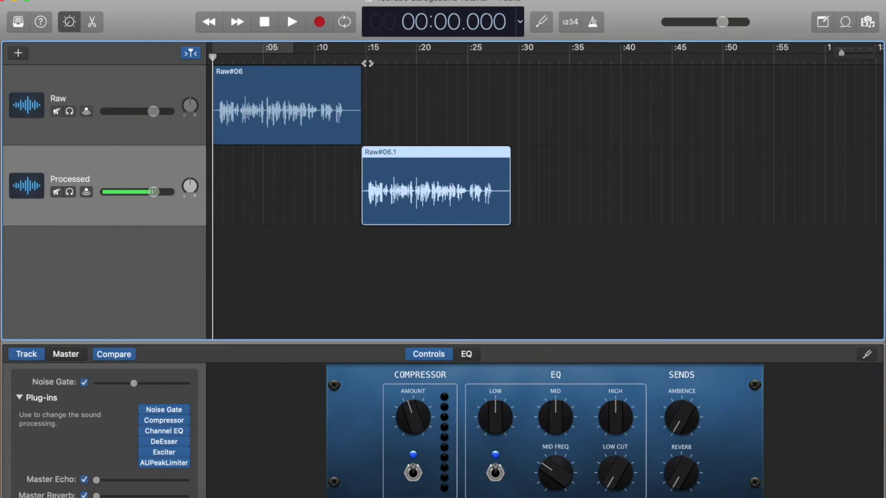
Step: Play Raw#06 and Raw#06.1 from the start, stopping at 28.461 s
{"action": "left_click", "coordinate": [292, 22]}
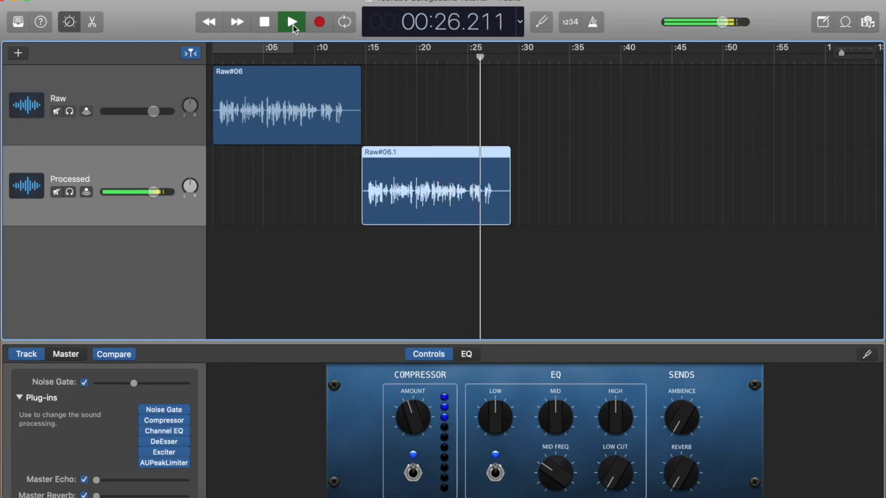
{"action": "left_click", "coordinate": [292, 23]}
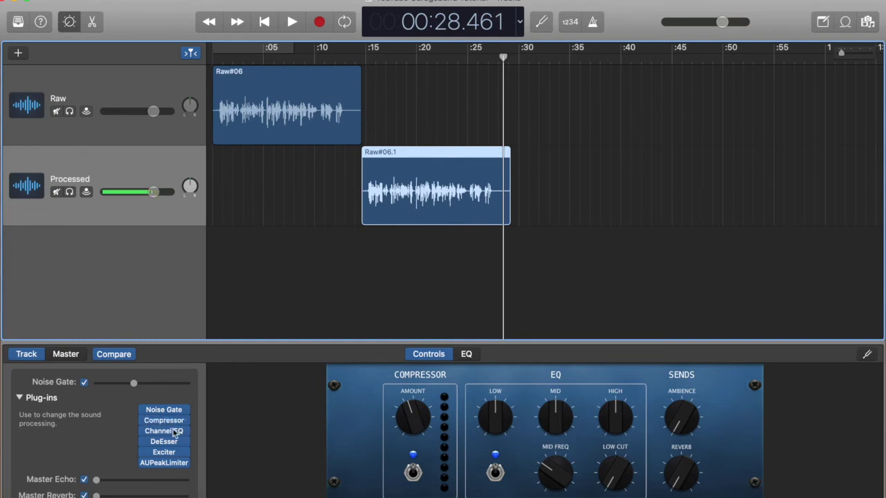
Step: Open the Raw track's Channel EQ, raise its output gain to about +4 dB, and close it
{"action": "left_click", "coordinate": [158, 80]}
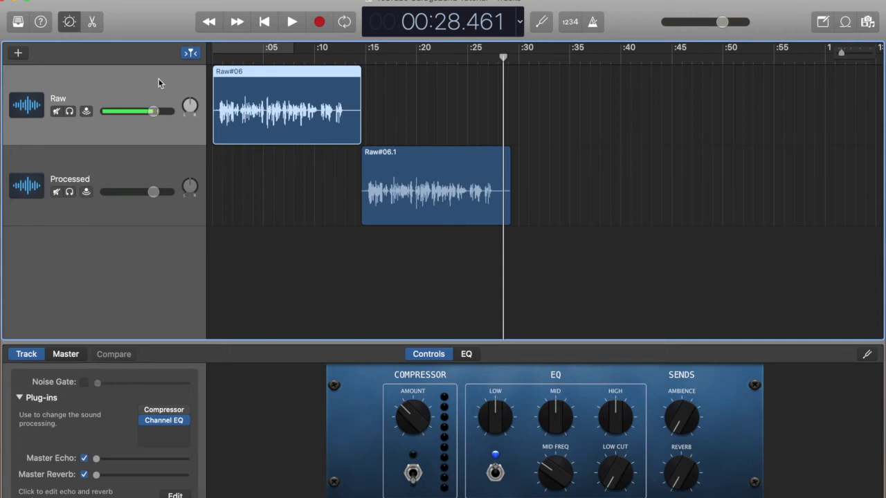
{"action": "left_click", "coordinate": [170, 159]}
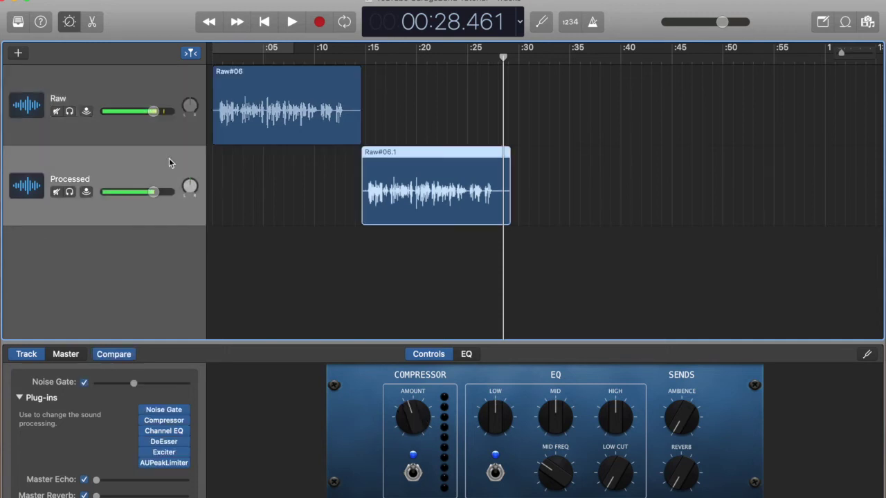
{"action": "left_click", "coordinate": [164, 90]}
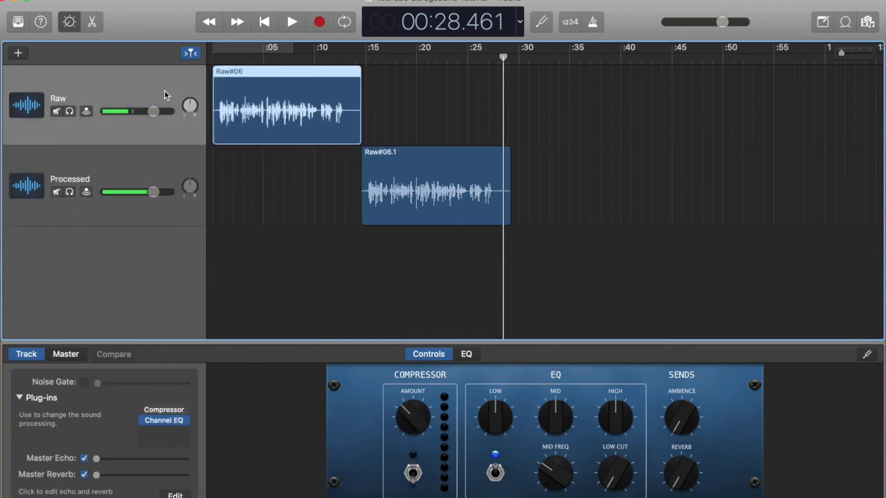
{"action": "left_click", "coordinate": [163, 422]}
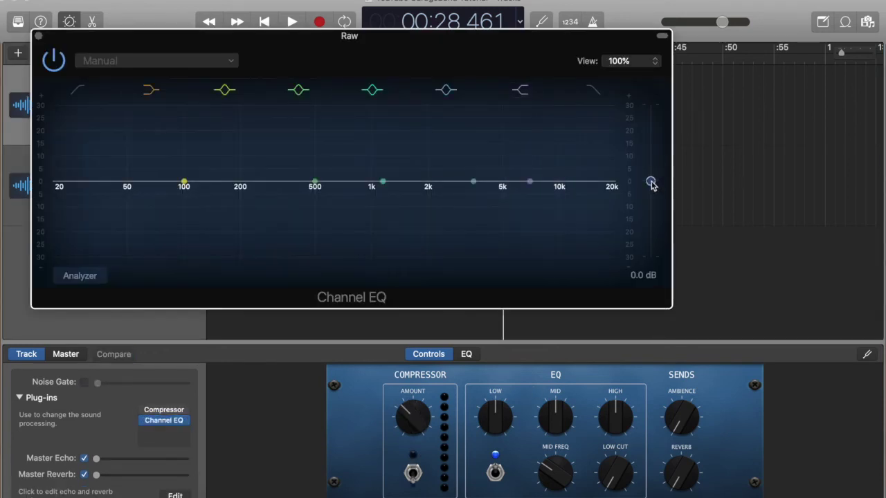
{"action": "mouse_move", "coordinate": [651, 183]}
{"action": "left_mouse_down"}
{"action": "mouse_move", "coordinate": [652, 153]}
{"action": "mouse_move", "coordinate": [650, 170]}
{"action": "left_mouse_up"}
{"action": "left_click", "coordinate": [39, 35]}
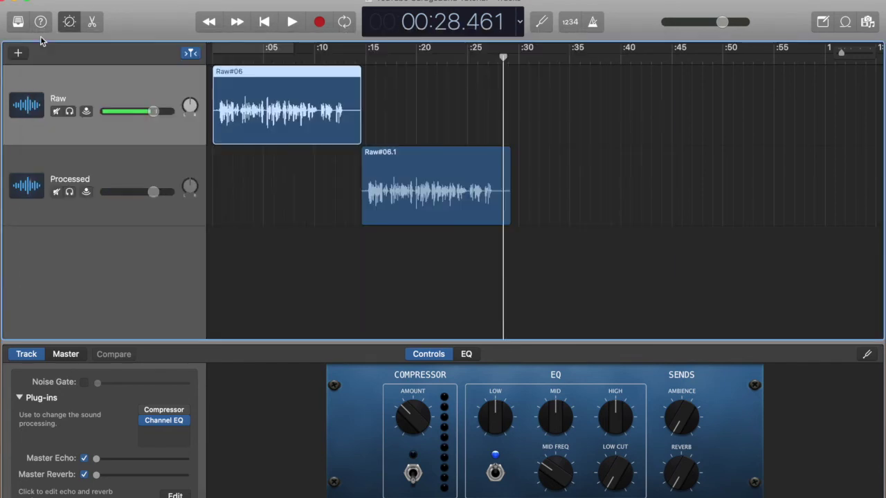